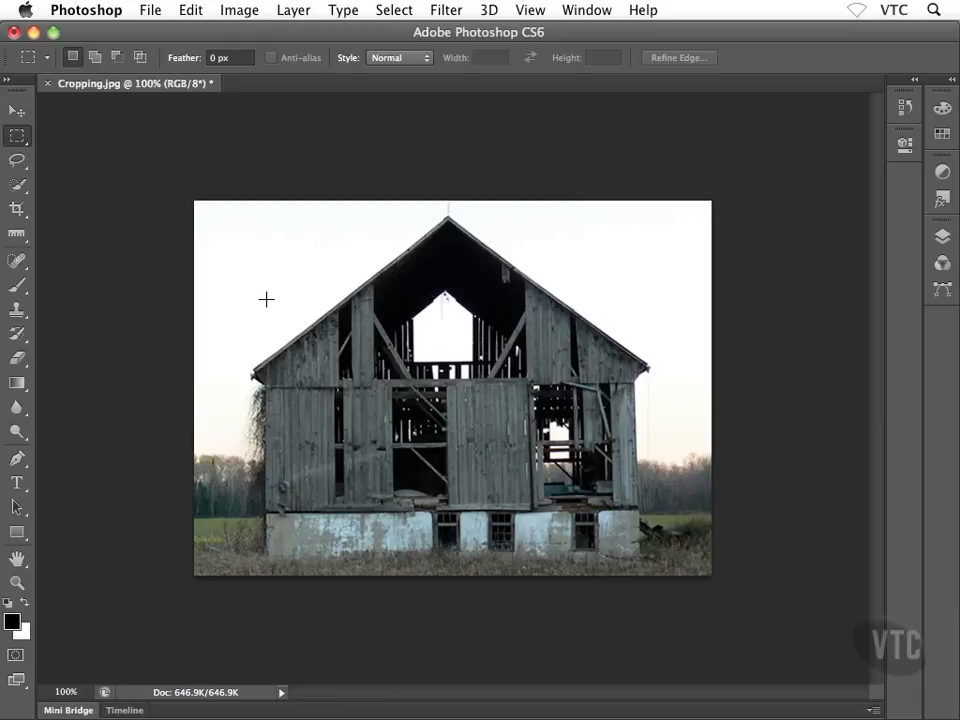
Undo the last crop on Cropping.jpg
key(super+z)
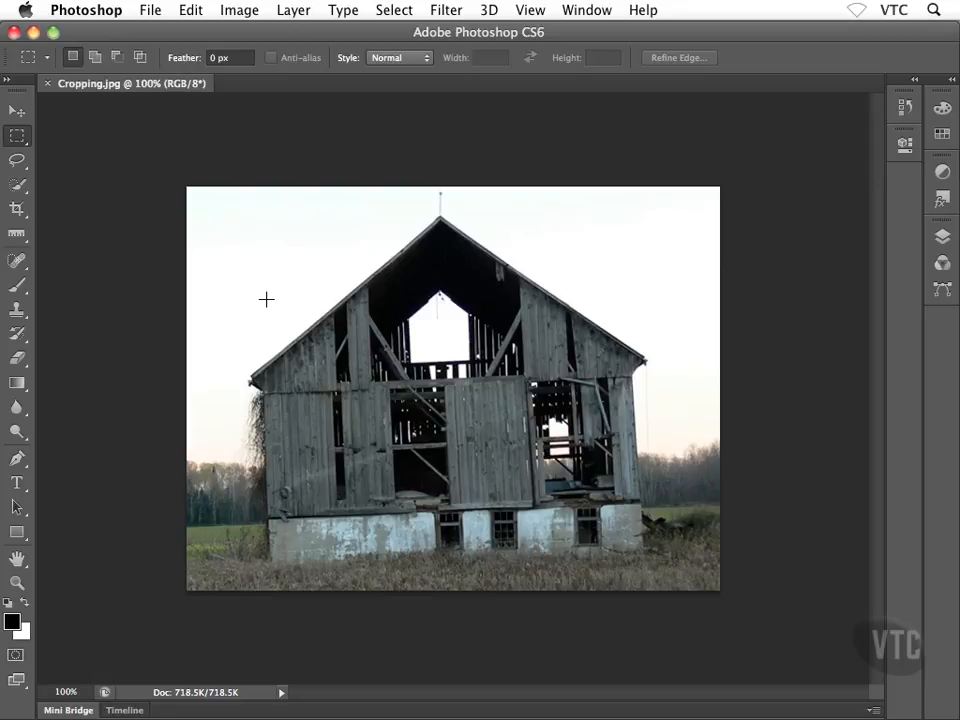
Start the Crop tool and tighten the crop box around the barn on all four sides
click(19, 210)
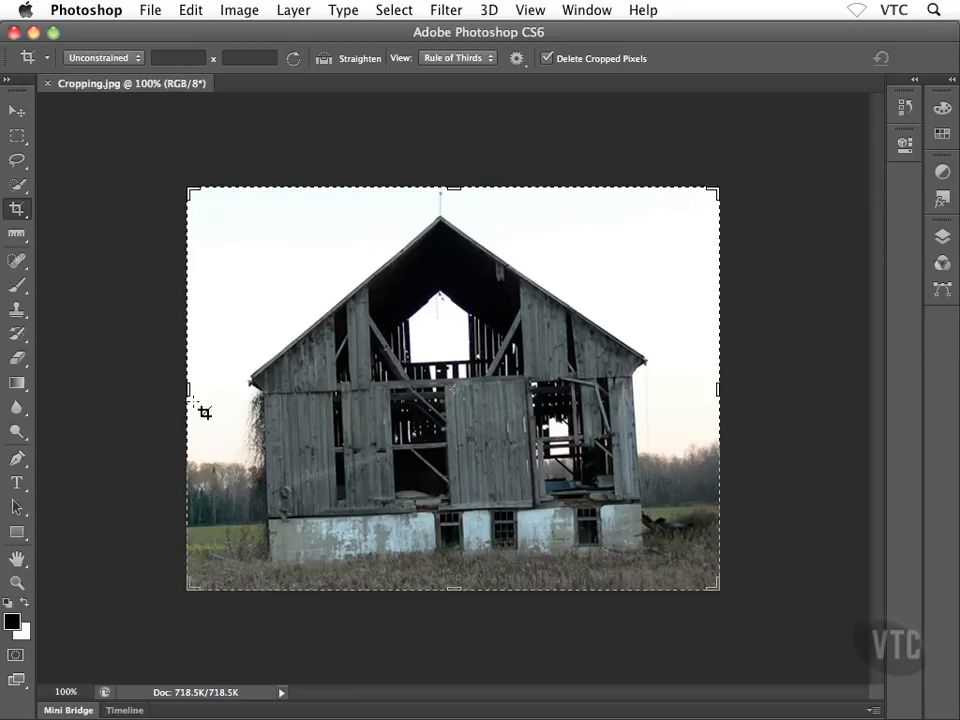
drag(190, 391, 213, 390)
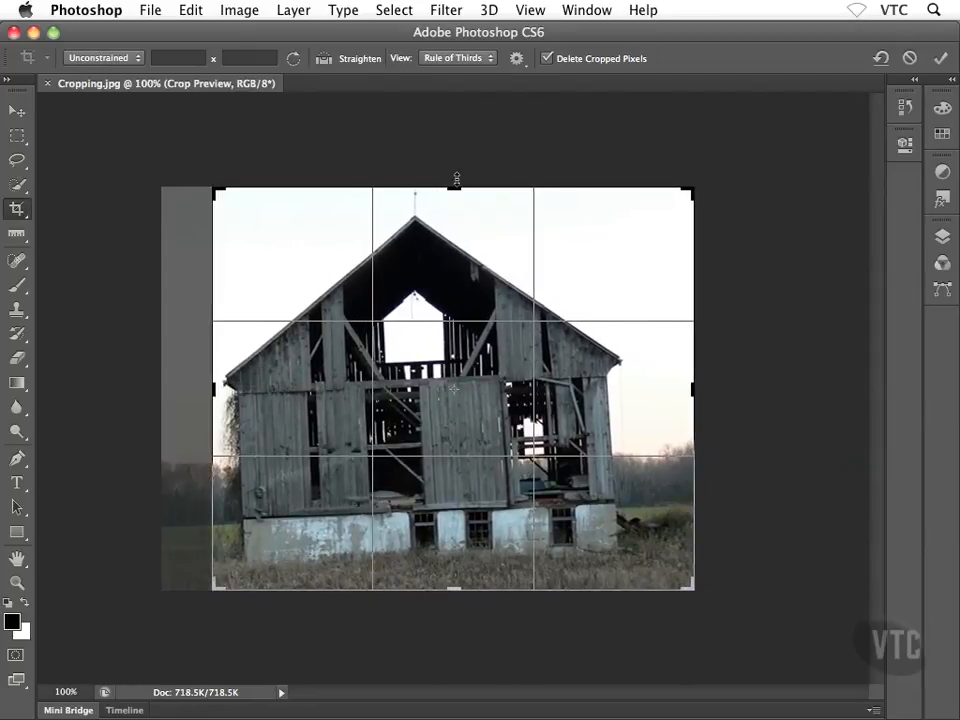
drag(456, 188, 455, 198)
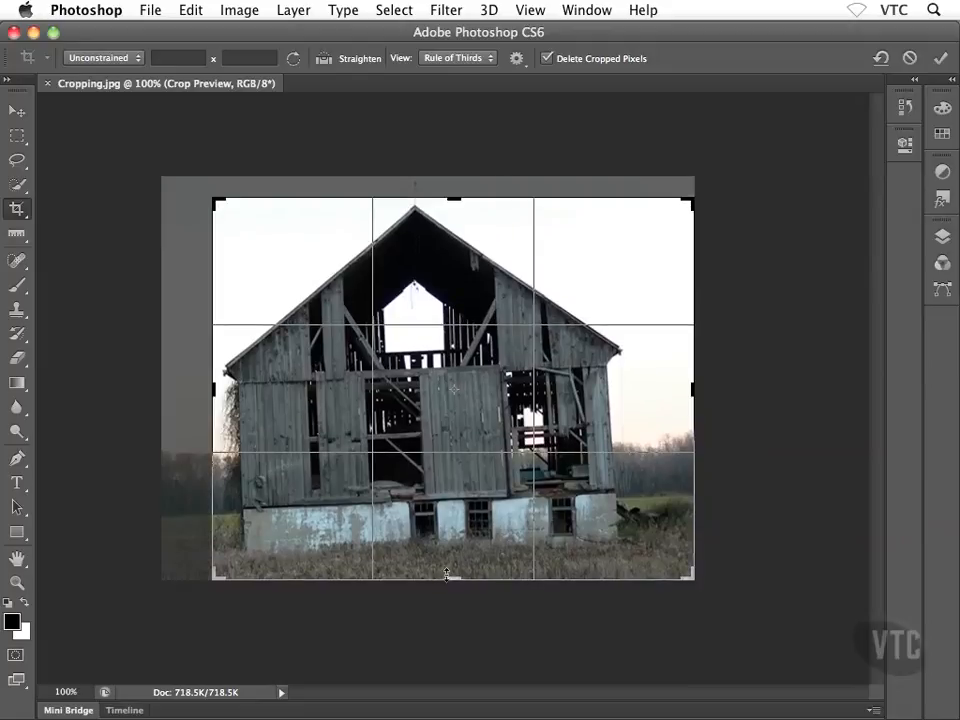
drag(451, 577, 452, 562)
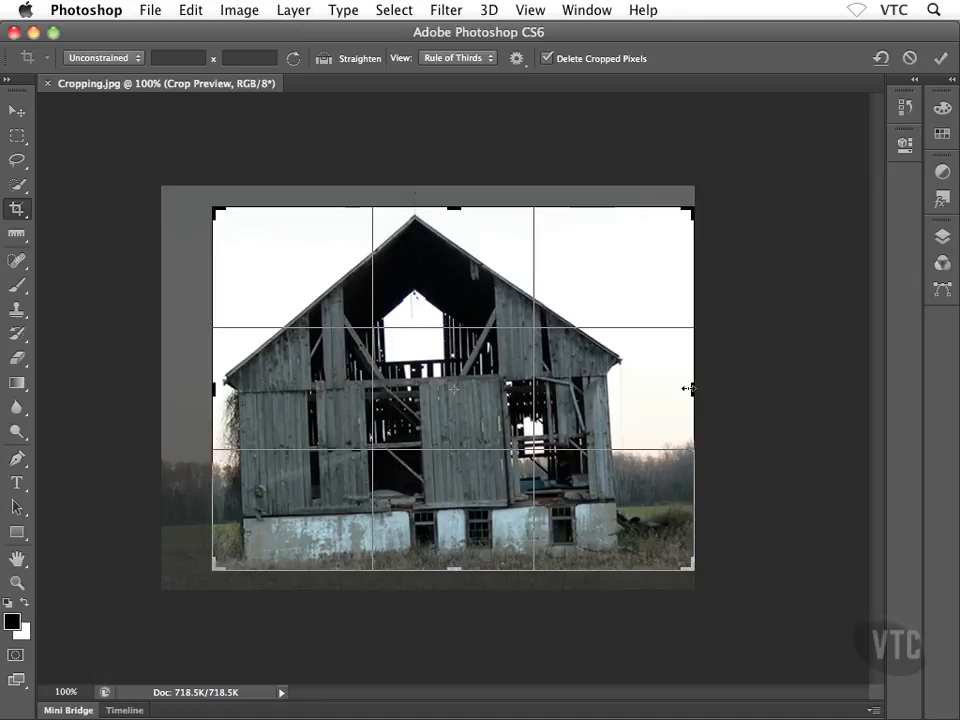
drag(689, 388, 638, 389)
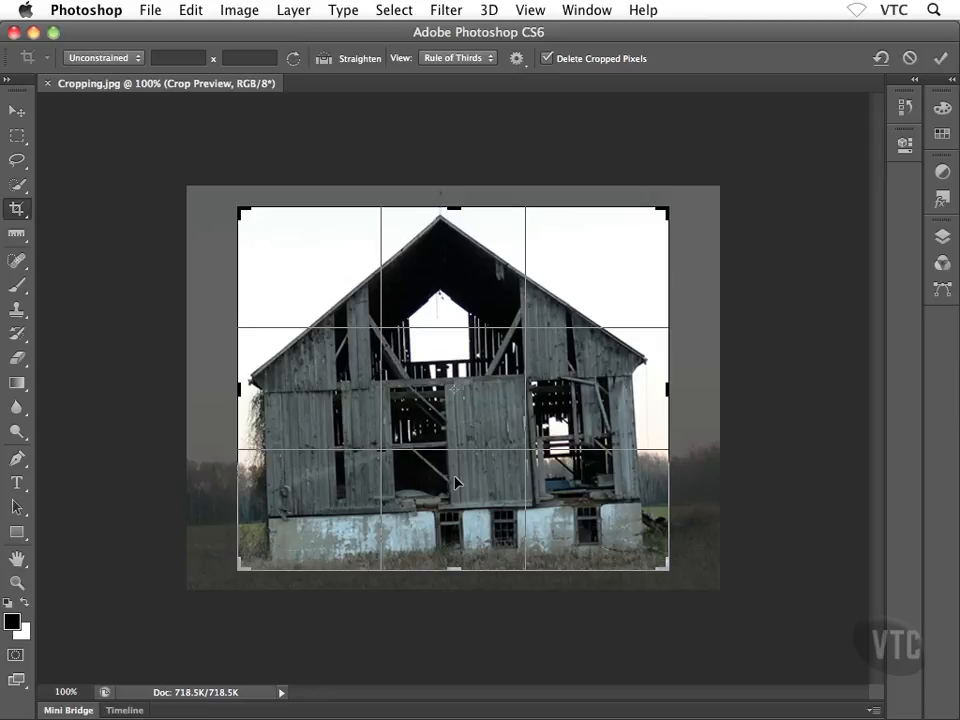
mouse_move(238, 388)
mouse_down()
mouse_move(229, 390)
mouse_move(238, 390)
mouse_up()
drag(668, 388, 658, 388)
drag(454, 208, 458, 208)
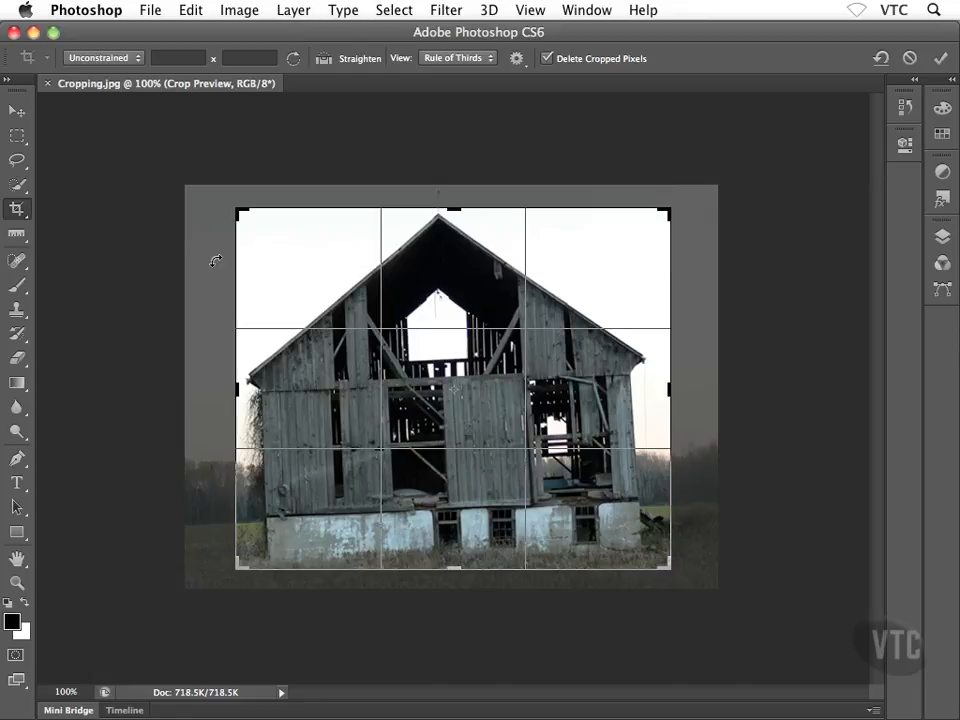
Apply the crop with the photo rotated slightly to level the barn, and undo it
mouse_move(216, 261)
mouse_down()
mouse_move(227, 254)
mouse_move(220, 270)
mouse_up()
drag(209, 445, 206, 452)
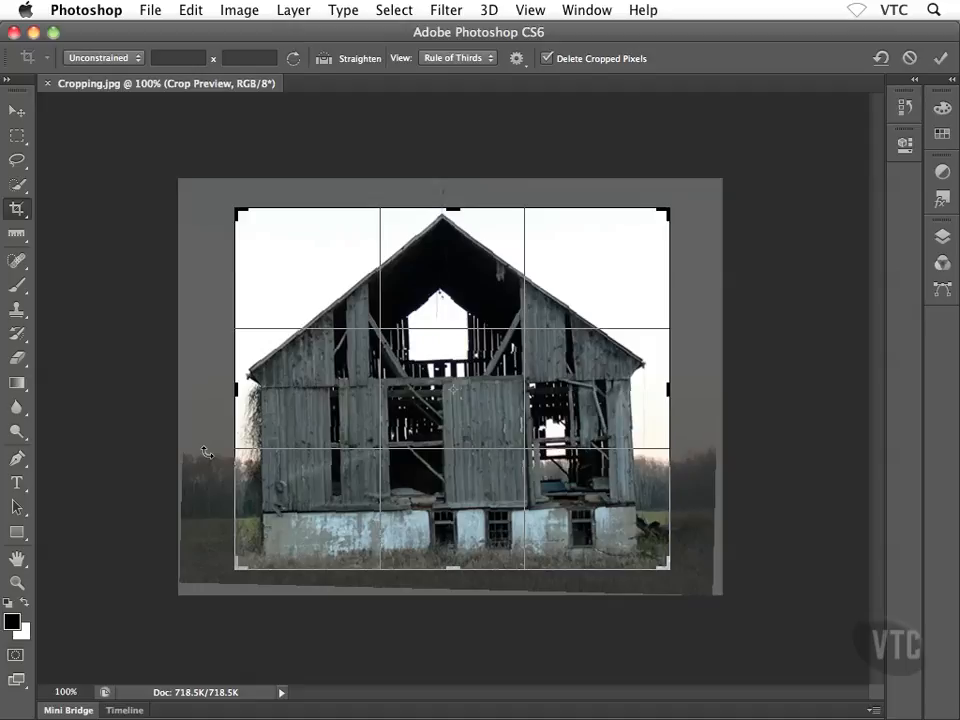
key(Return)
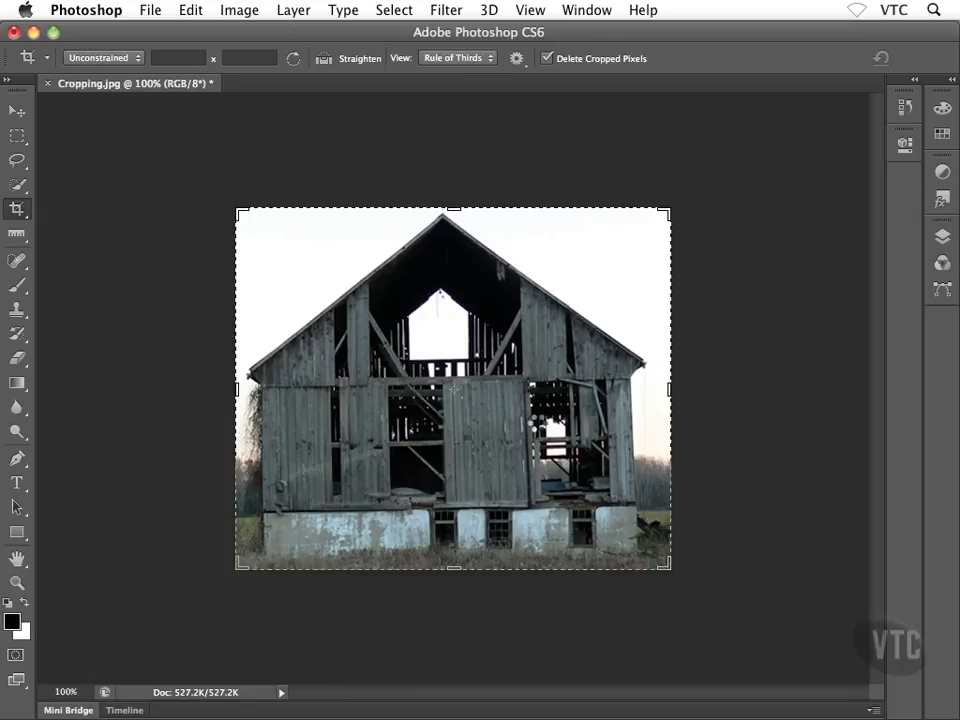
key(super+z)
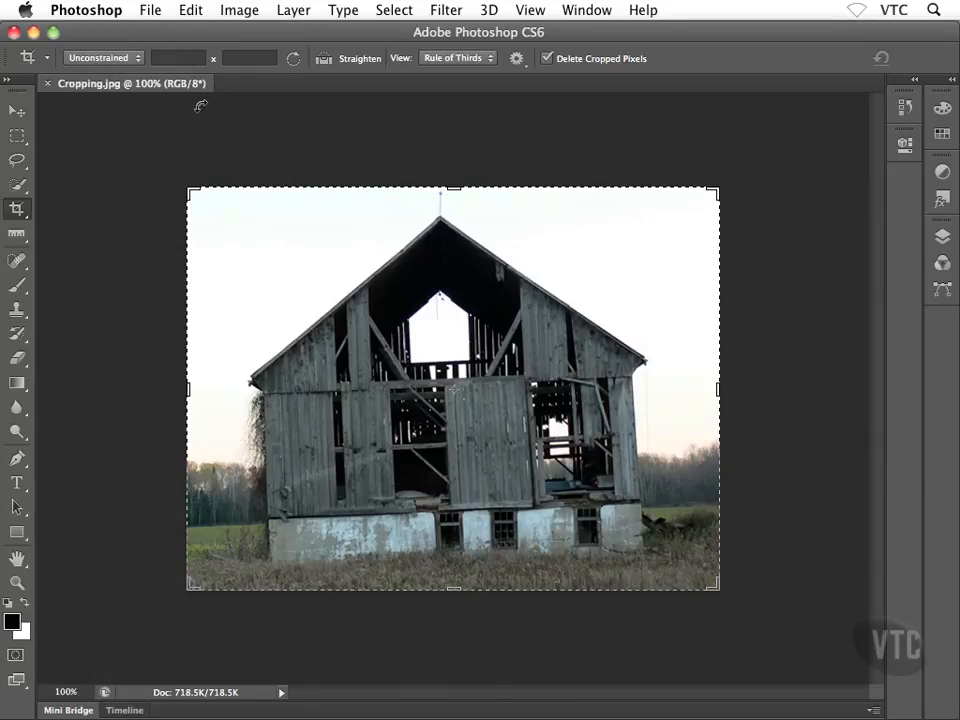
Fit the crop box to the 4 x 5 (8 x 10) and 5 x 7 ratio presets, and return the ratio to Unconstrained
click(128, 61)
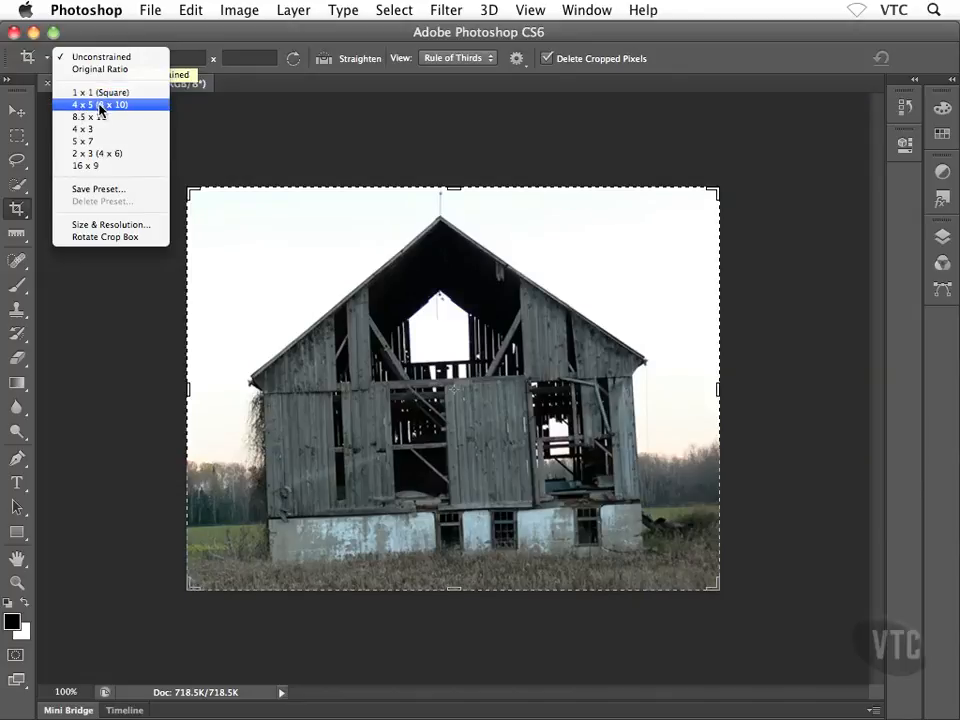
click(137, 106)
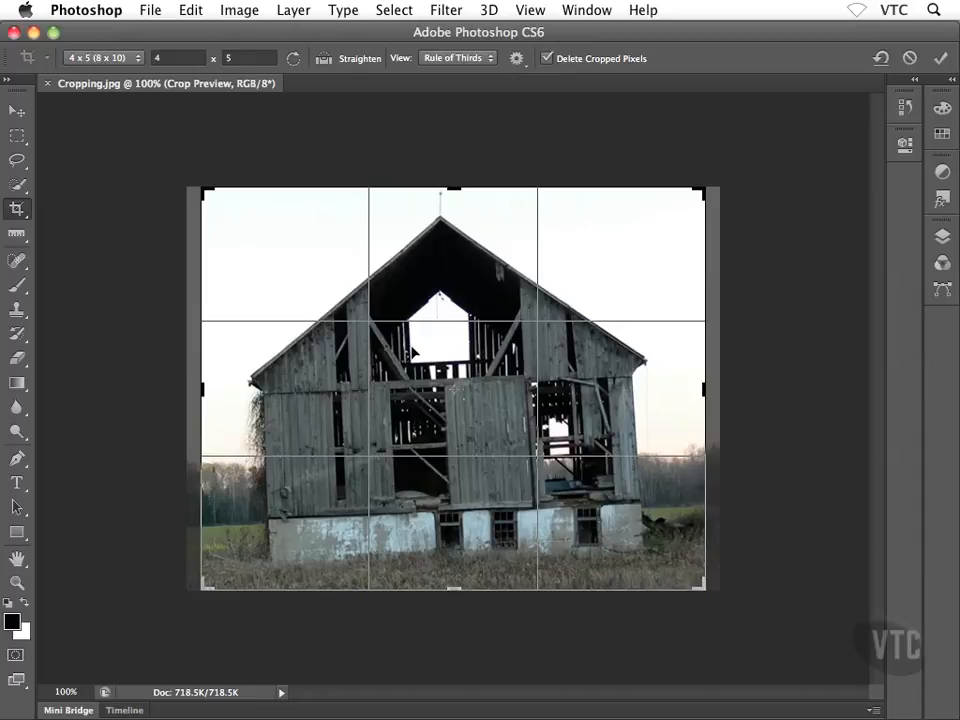
click(117, 62)
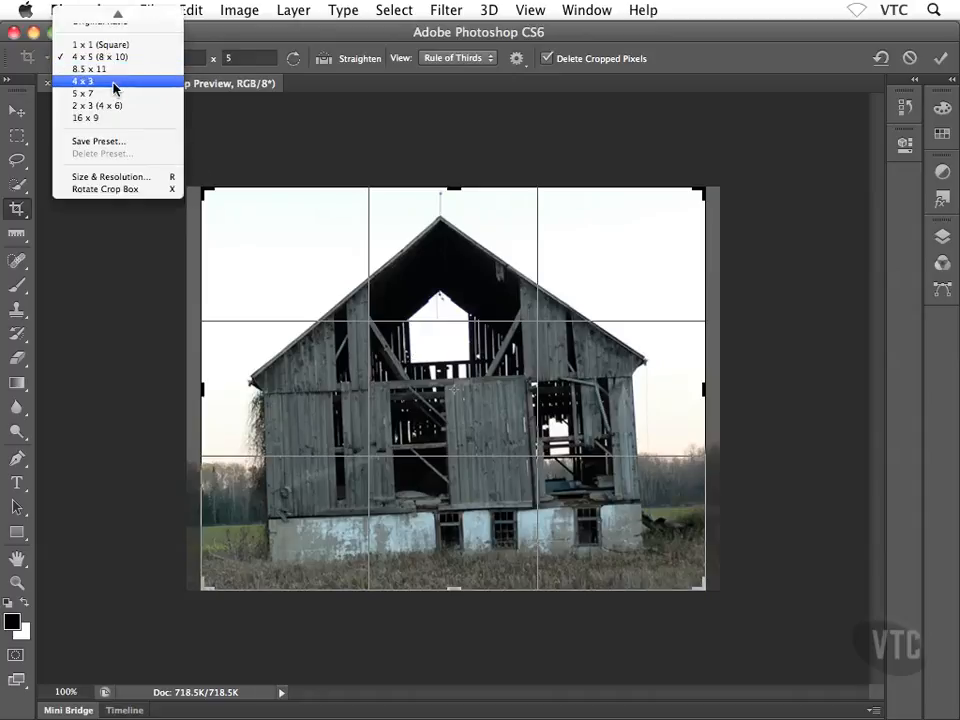
click(110, 93)
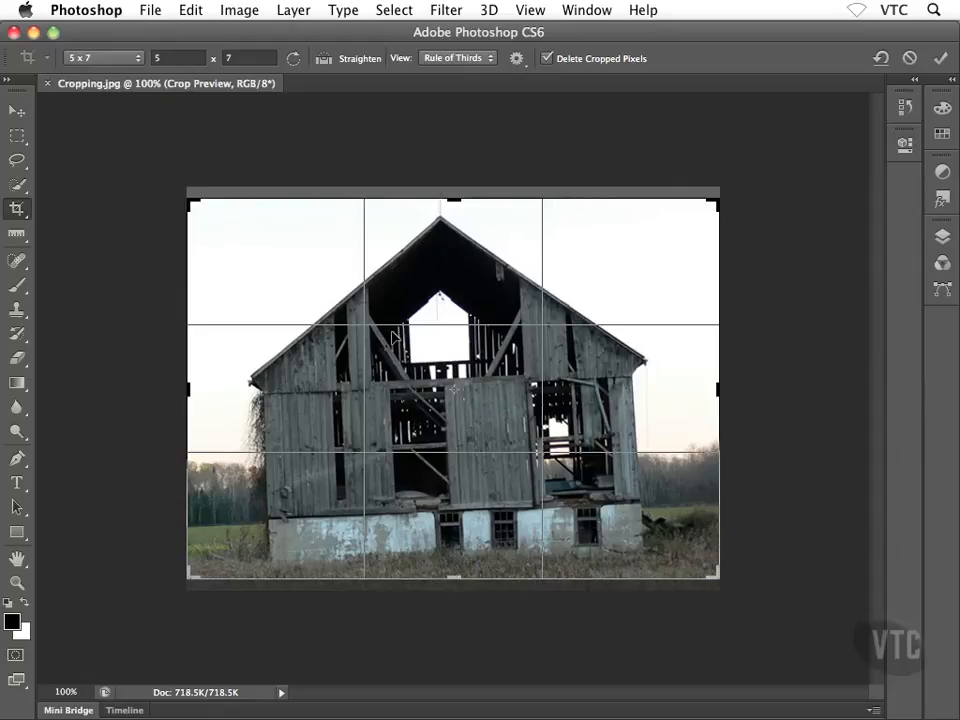
click(118, 60)
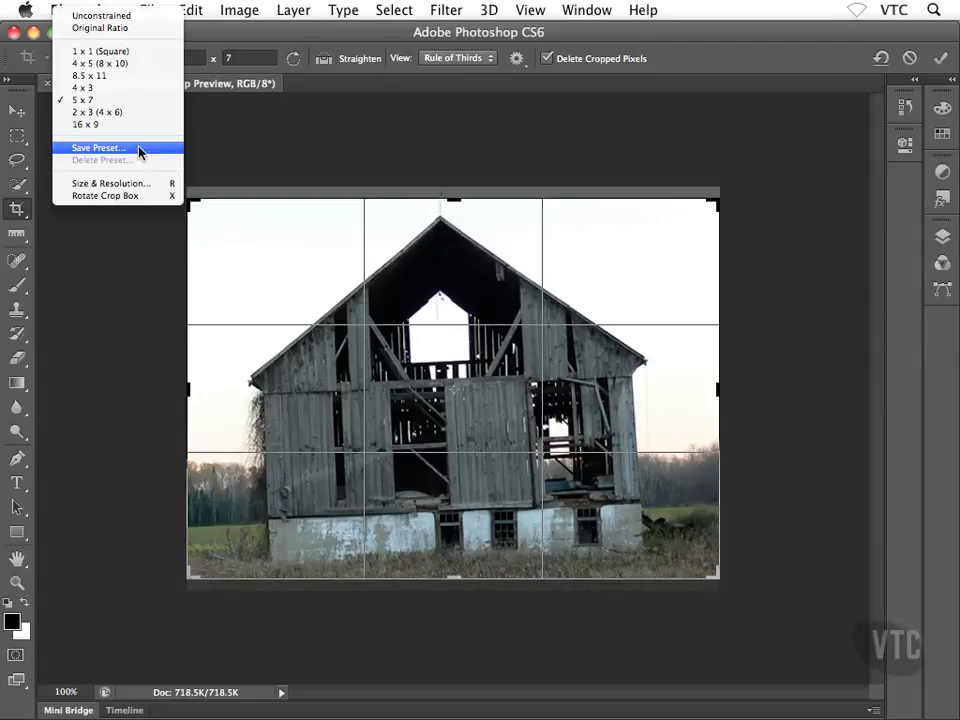
click(122, 17)
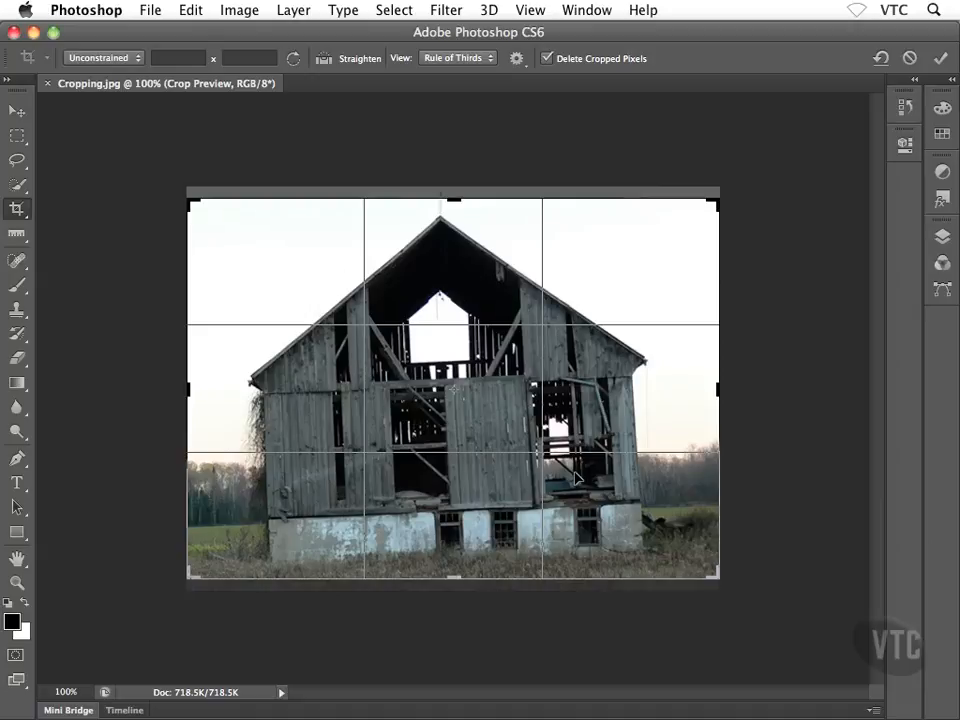
Try the Grid, Diagonal and Golden Ratio composition overlays on the crop box
click(490, 58)
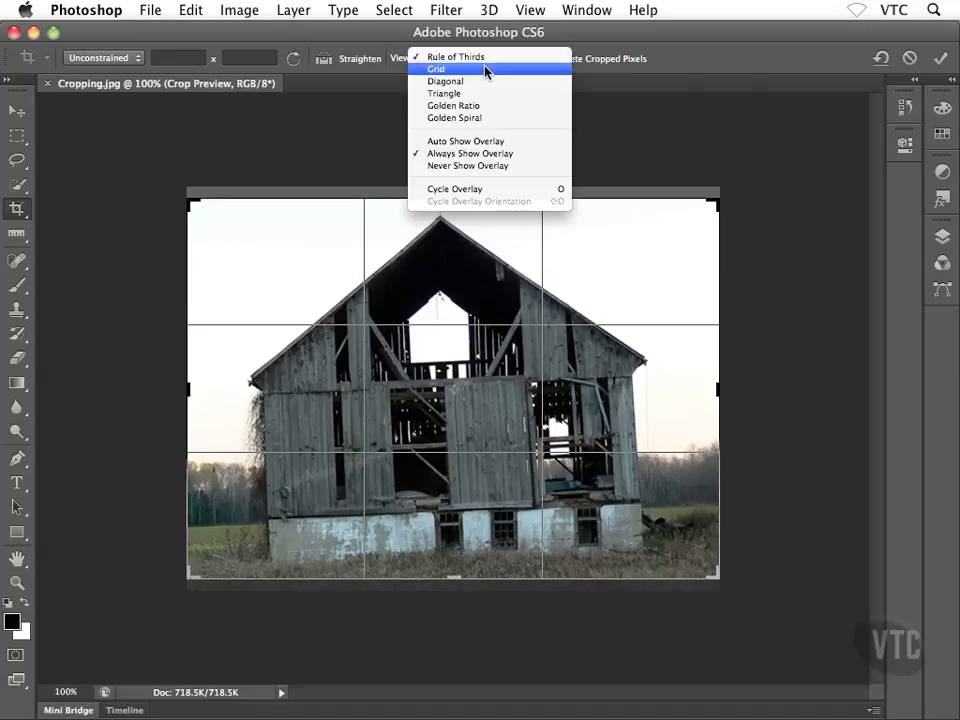
click(489, 70)
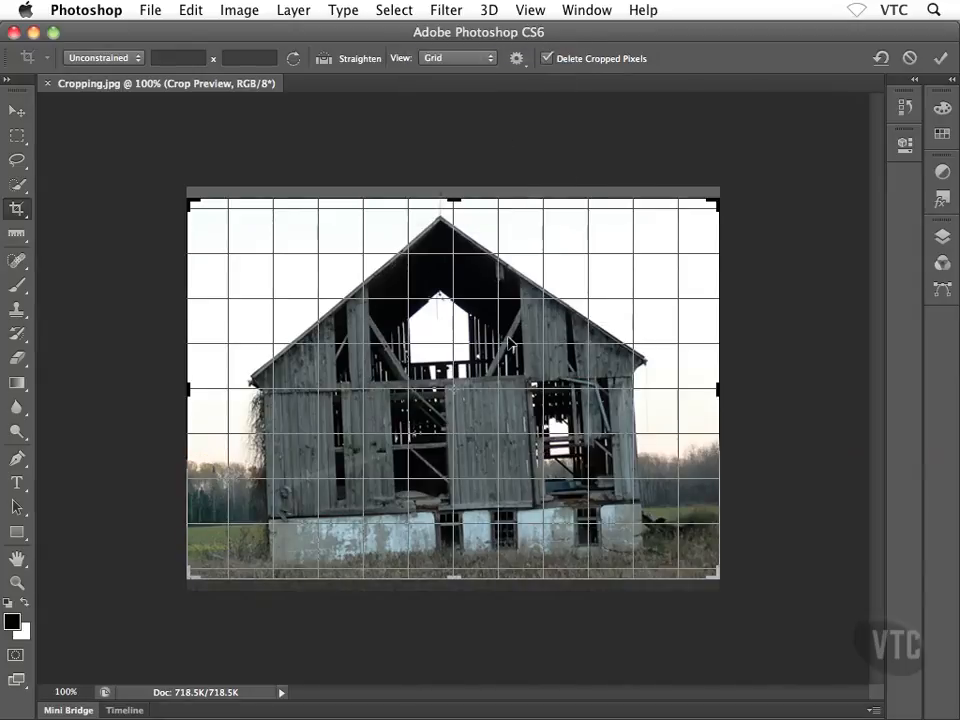
click(458, 63)
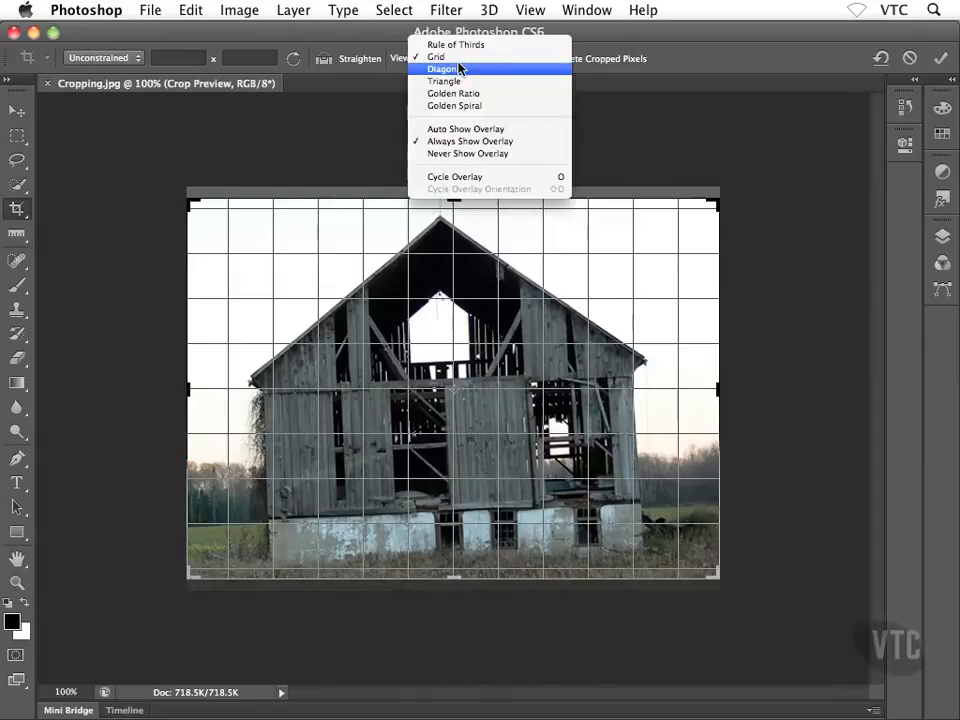
click(487, 69)
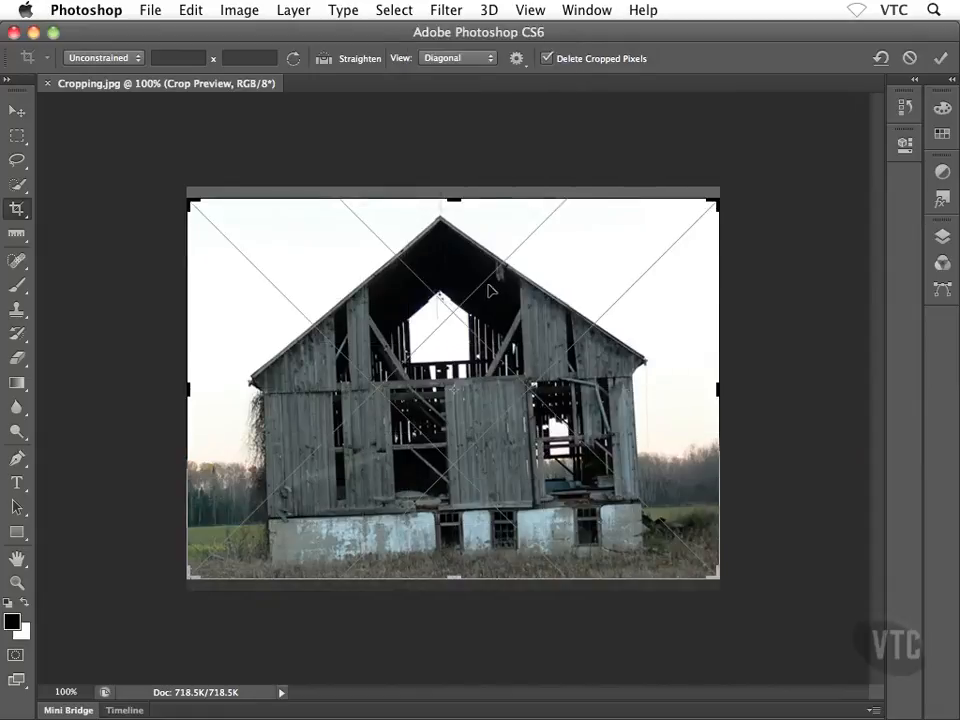
click(468, 62)
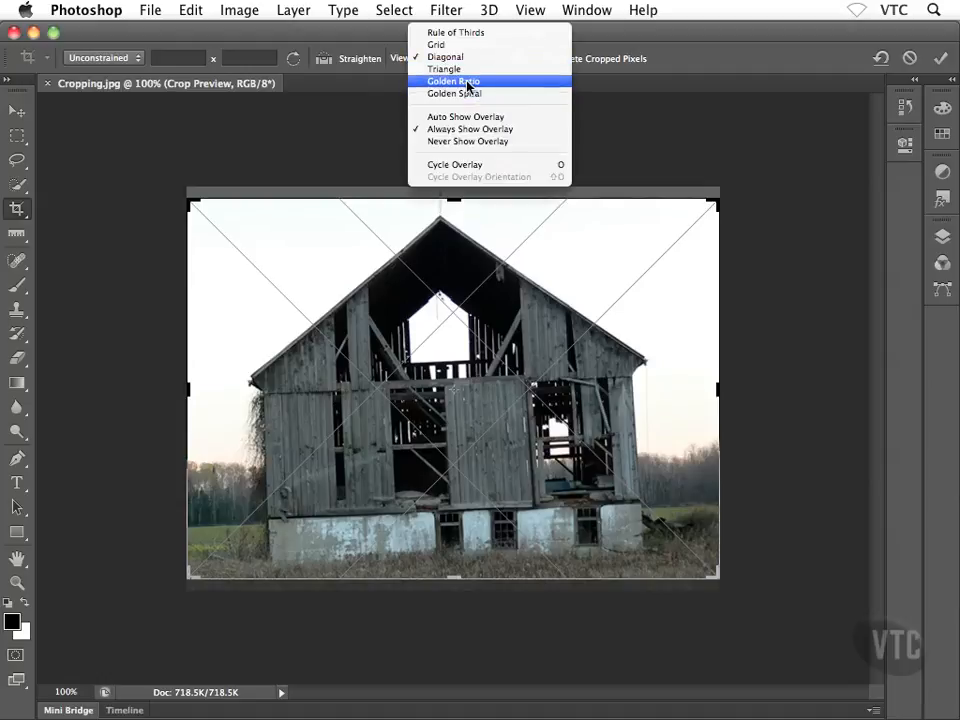
click(467, 82)
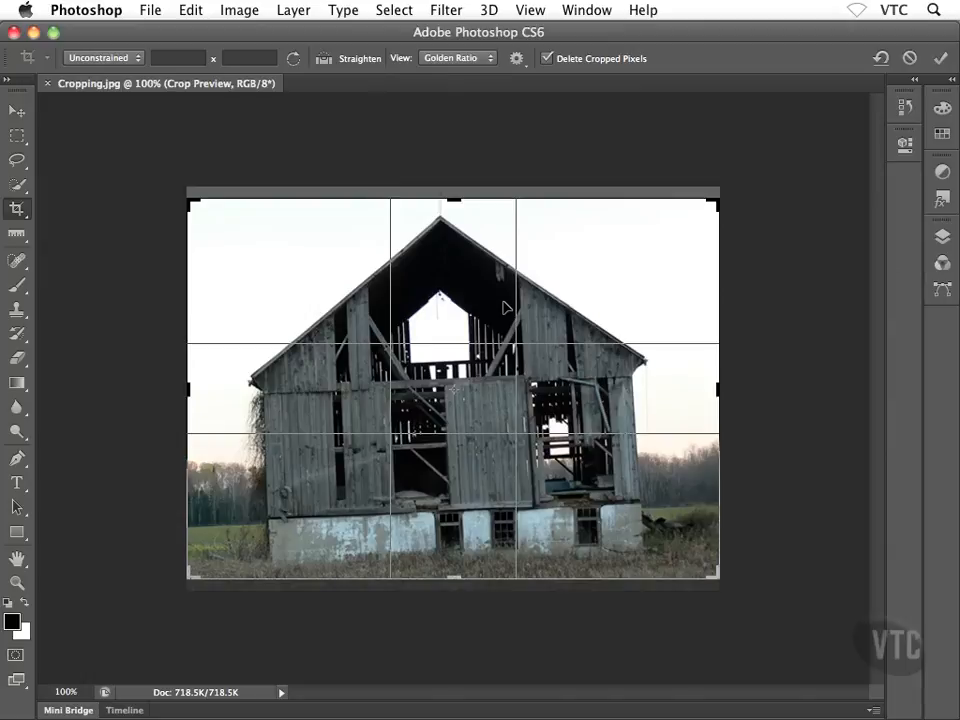
Cycle through the crop overlays until the view is back on Rule of Thirds
key(o)
key(o)
key(o)
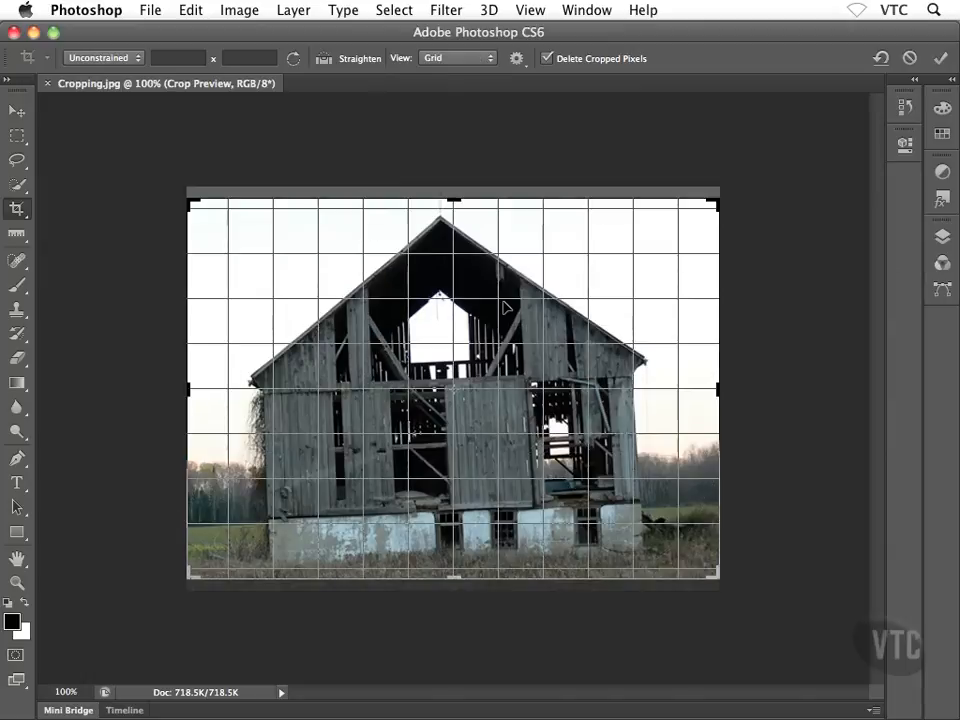
key(o)
key(o)
key(o)
key(o)
key(o)
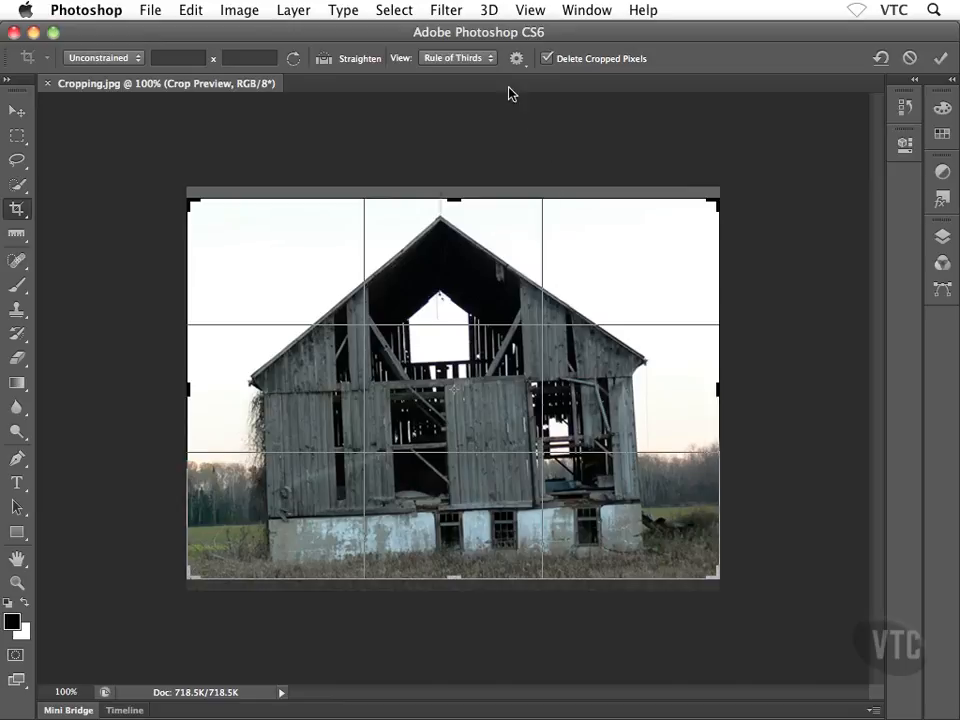
Set the crop view to Never Show Overlay and move the crop box's upper and left edges slightly inward
click(491, 60)
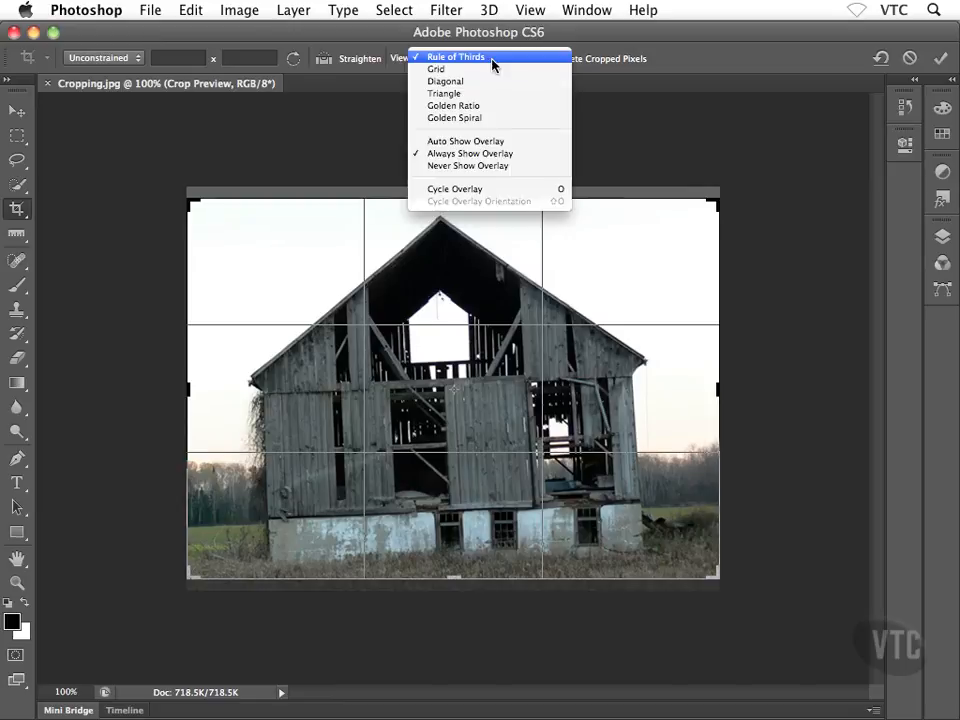
click(462, 166)
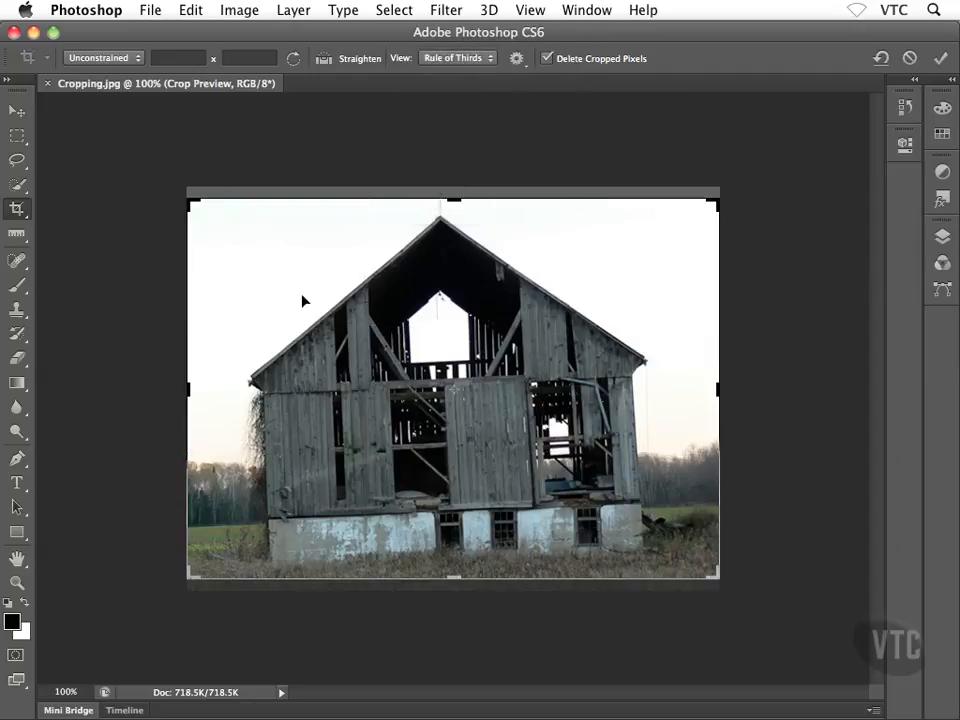
drag(452, 201, 450, 199)
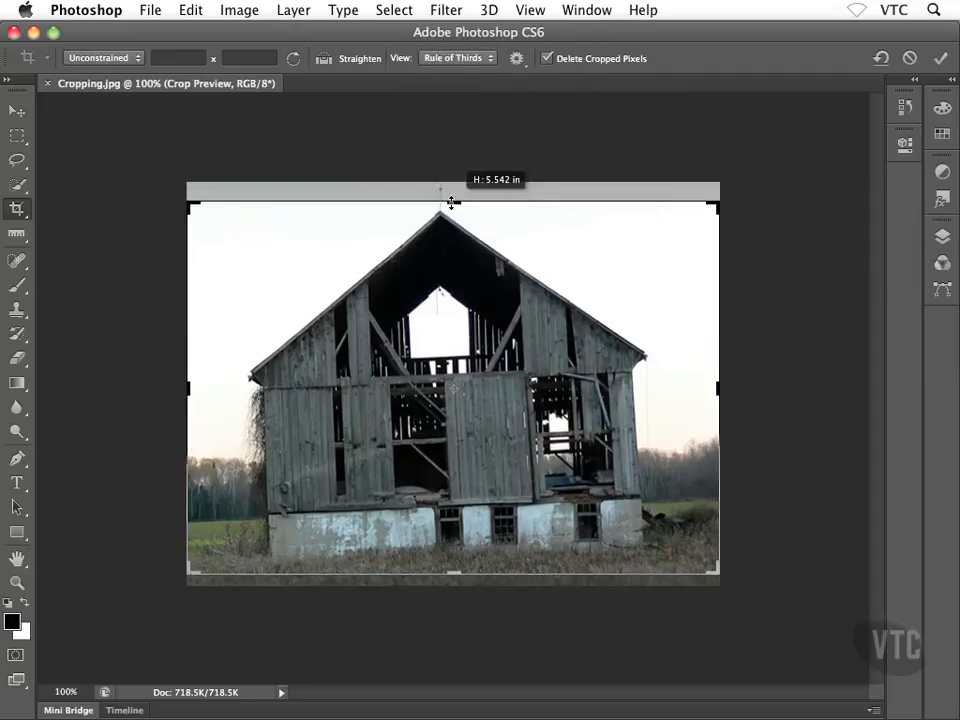
drag(192, 388, 209, 388)
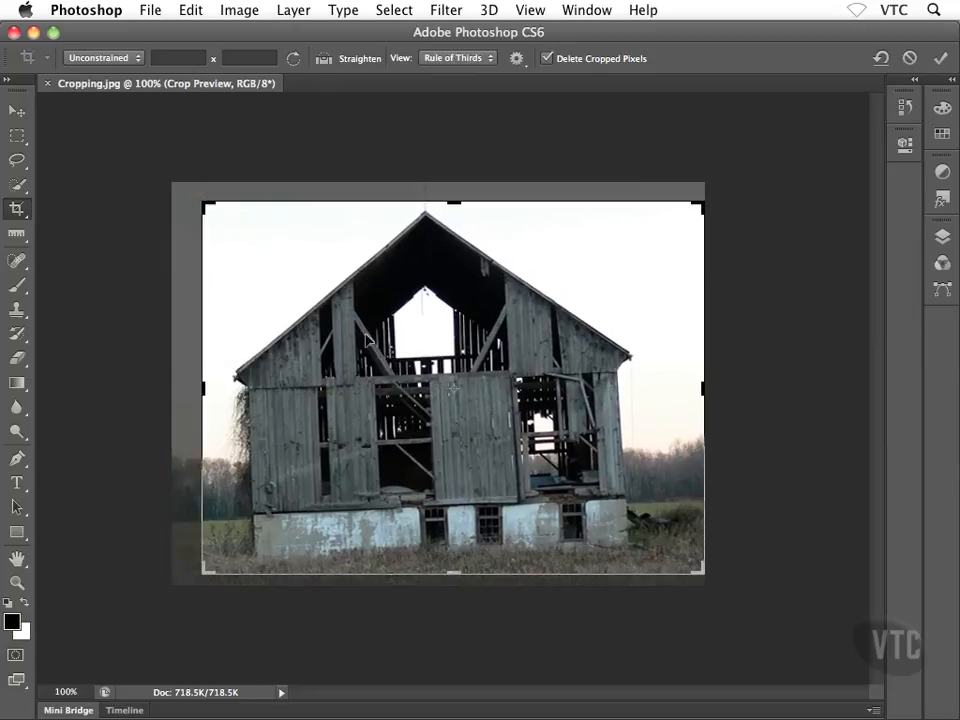
Set the crop view to Always Show Overlay and refine the crop with a tighter right edge and a slight rotation levelling the barn
click(462, 59)
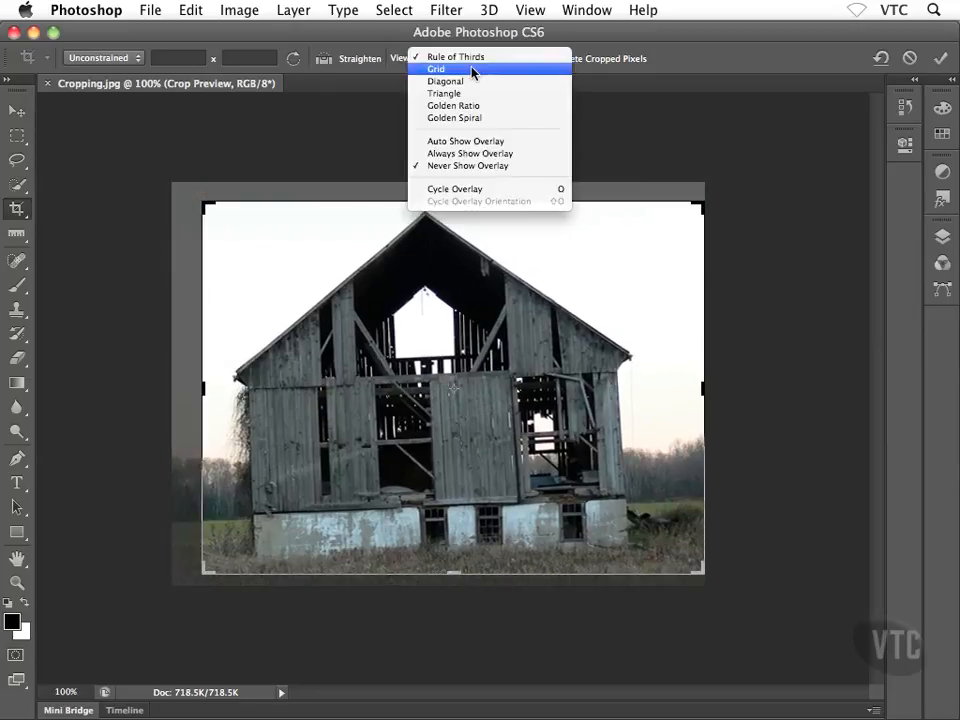
click(482, 154)
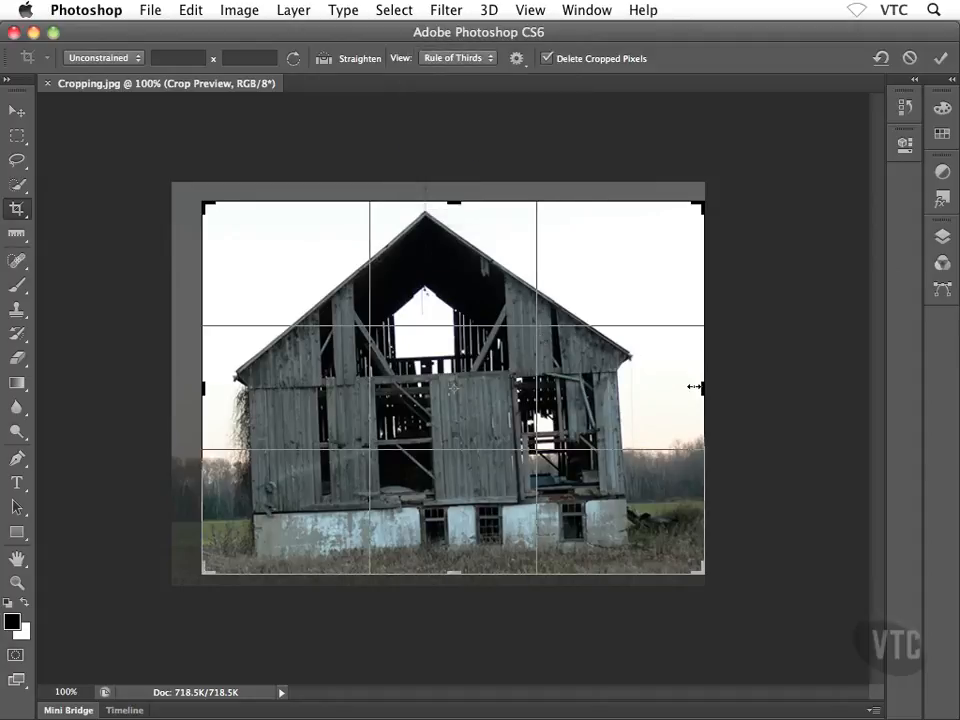
drag(697, 392, 676, 391)
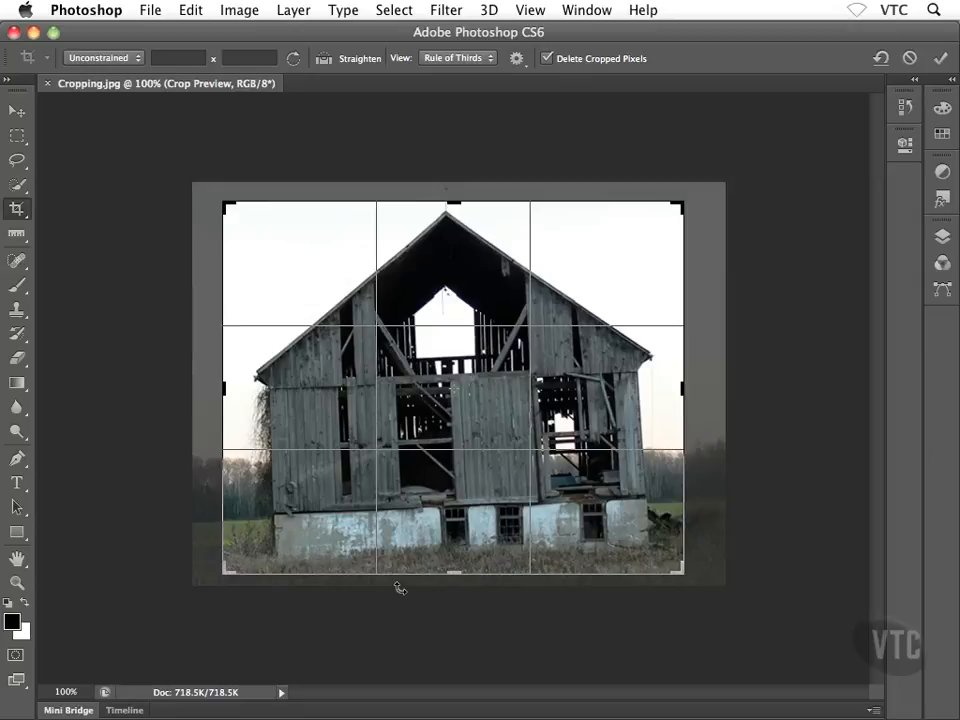
drag(402, 590, 390, 591)
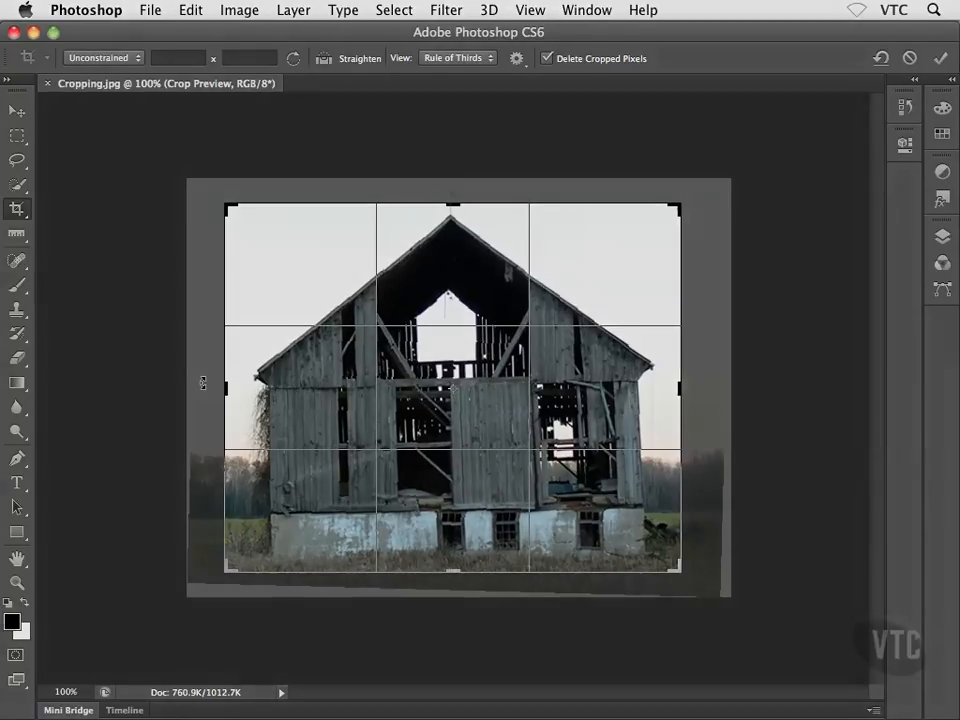